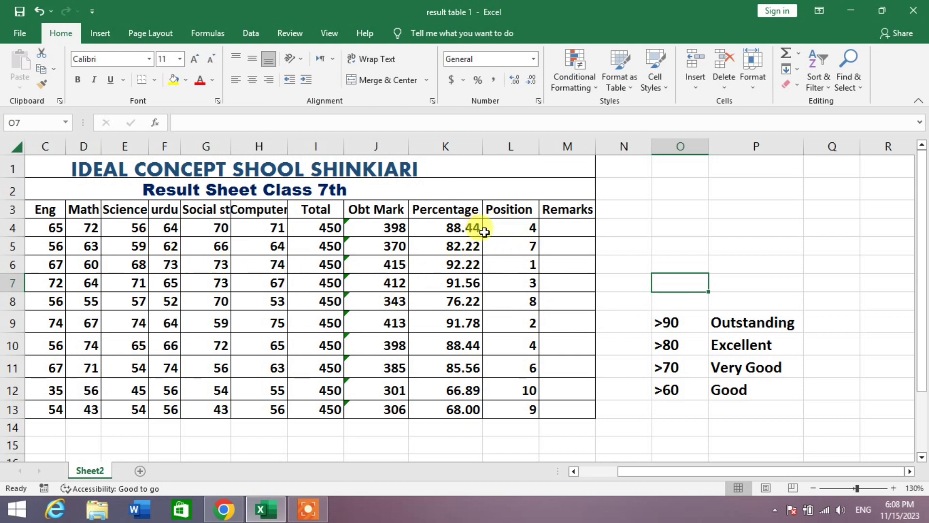
- In M4, begin =if(K4>=90,"Outsatnding",if( so 90% or more earns Outstanding
drag(507, 232, 514, 409)
click(583, 233)
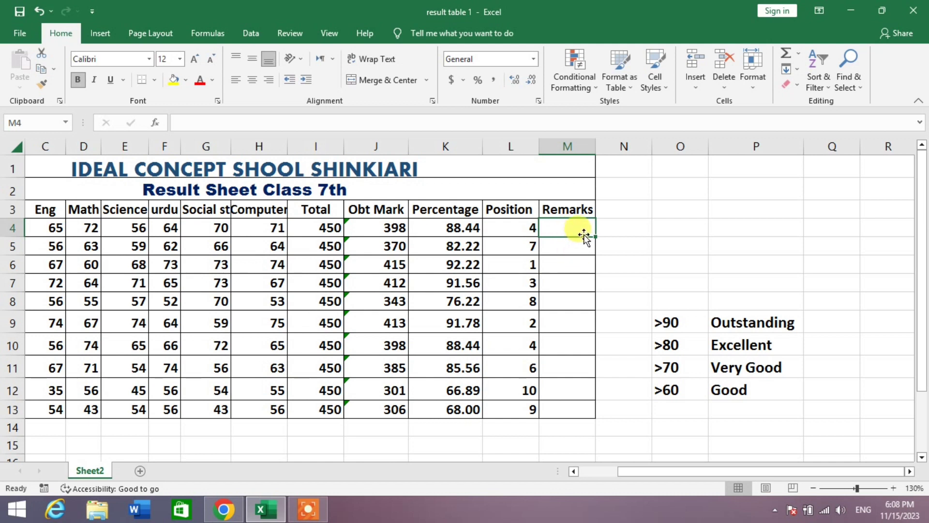
text(=)
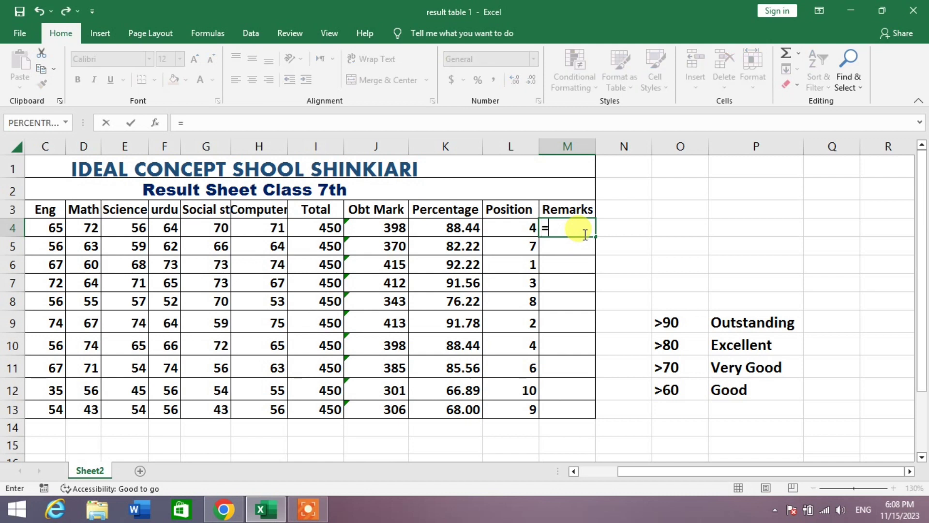
text(if)
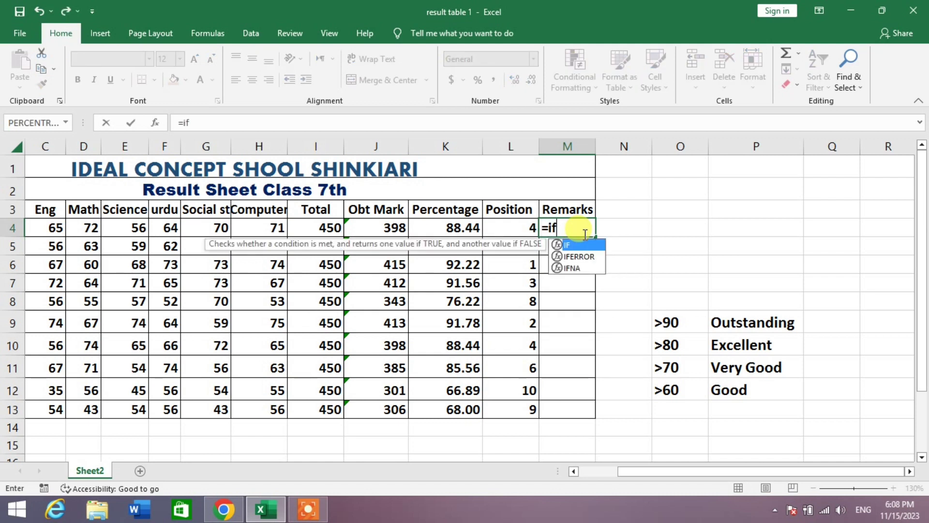
text(()
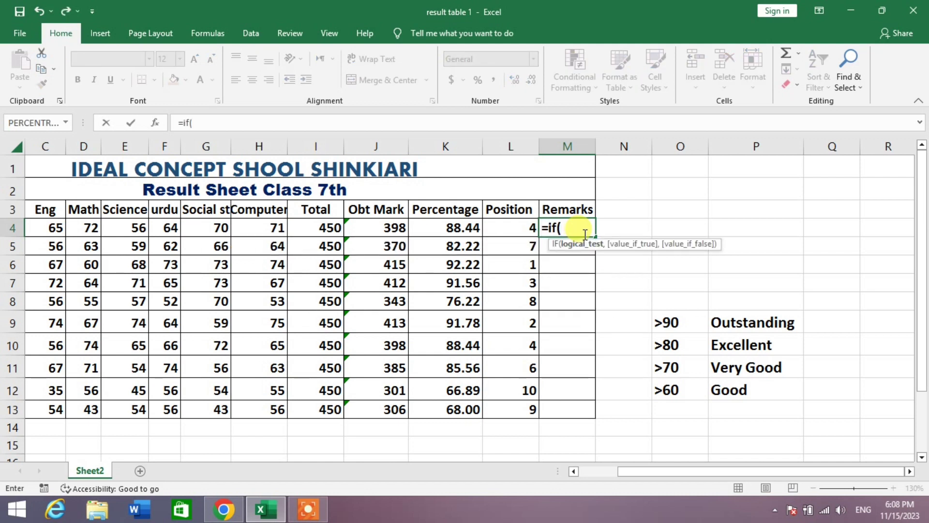
click(455, 228)
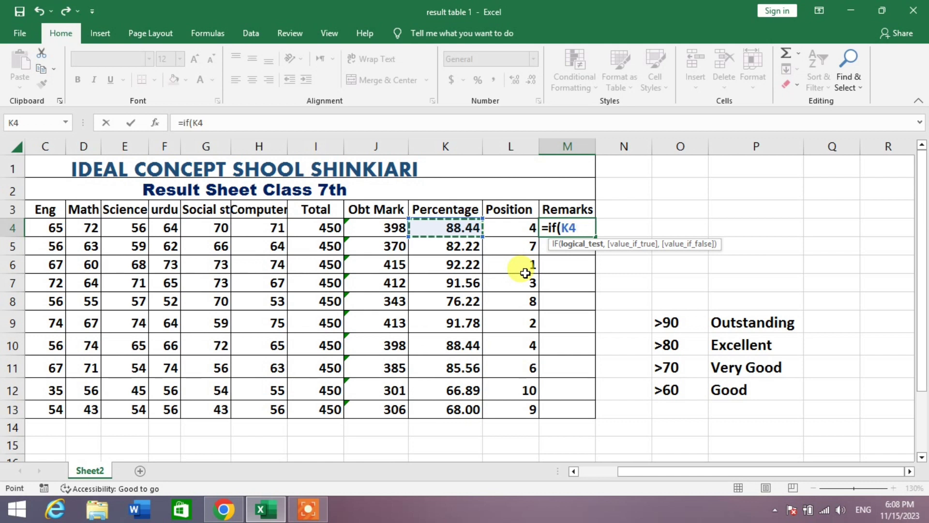
text(>=90)
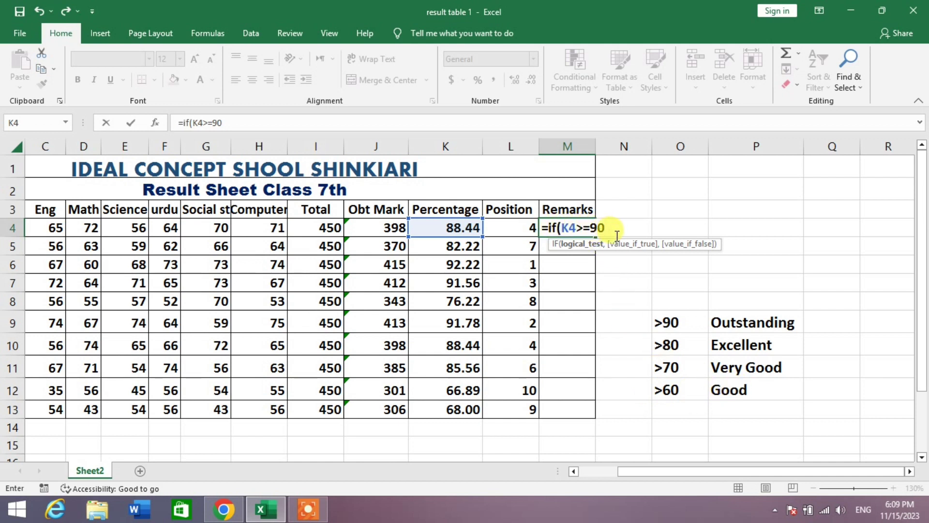
text(,)
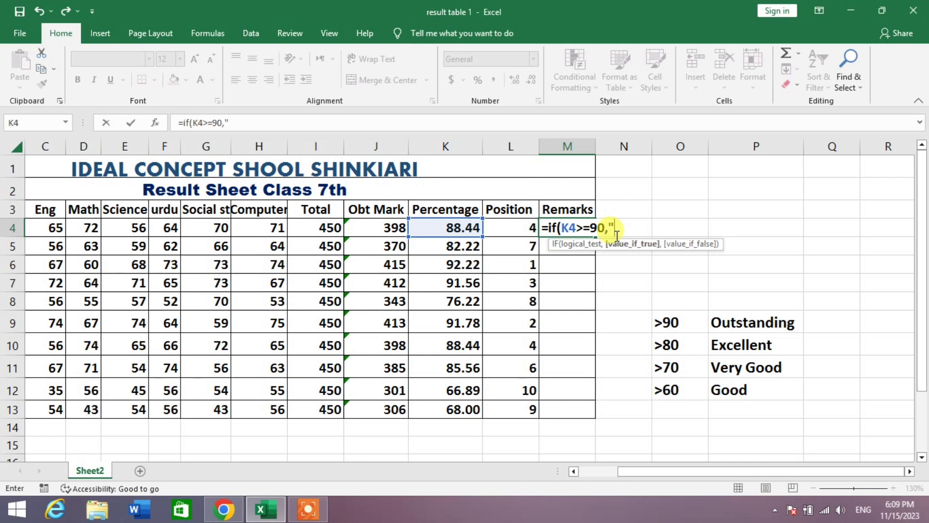
text("Outsatnd)
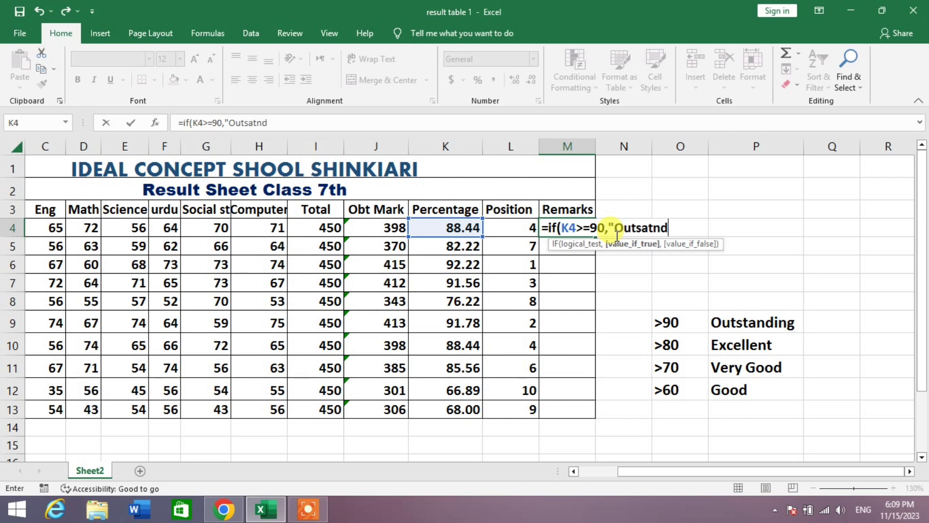
text(ing",)
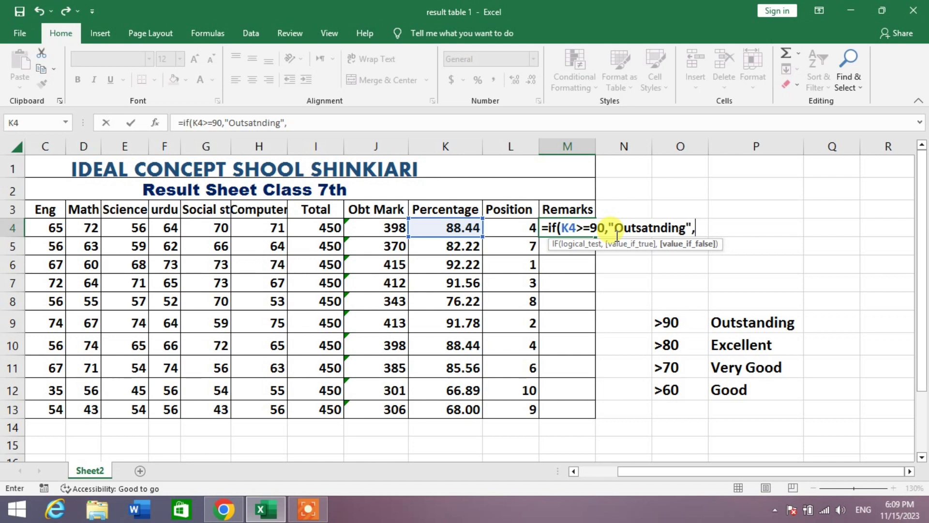
text(if)
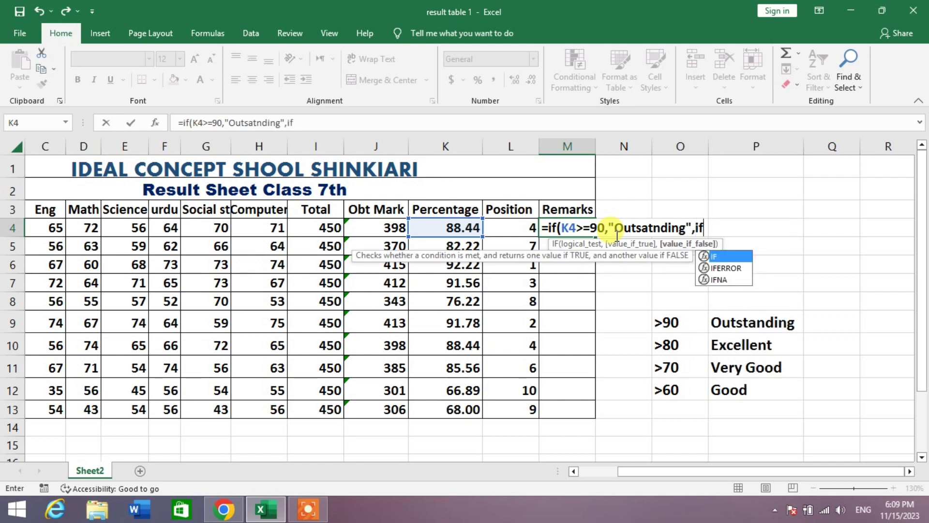
text(()
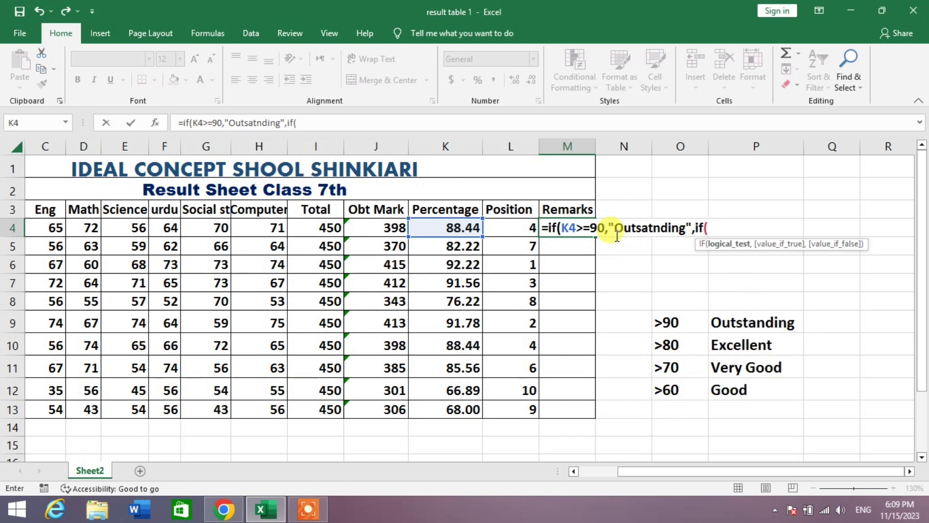
- Nest the K4>=80 "Excellent" and K4>=70 "Very Good" tests into the M4 formula
click(472, 237)
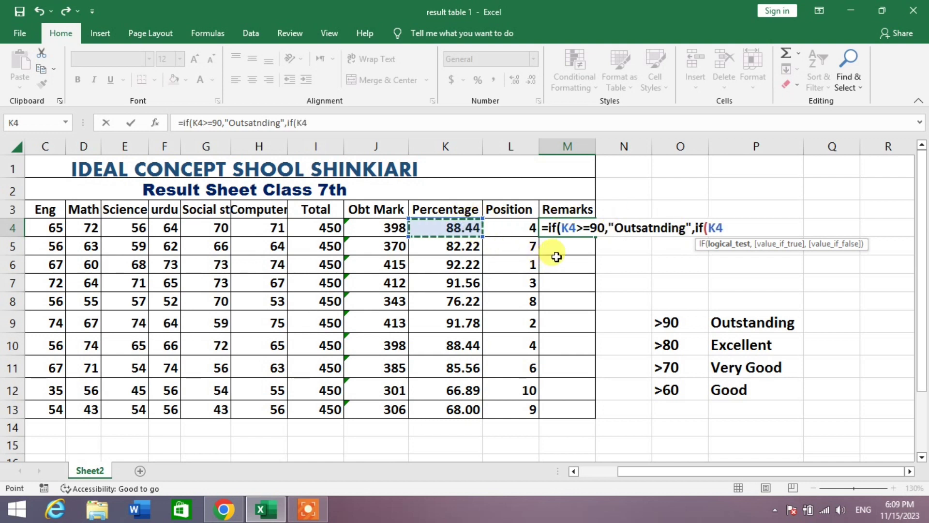
text(>)
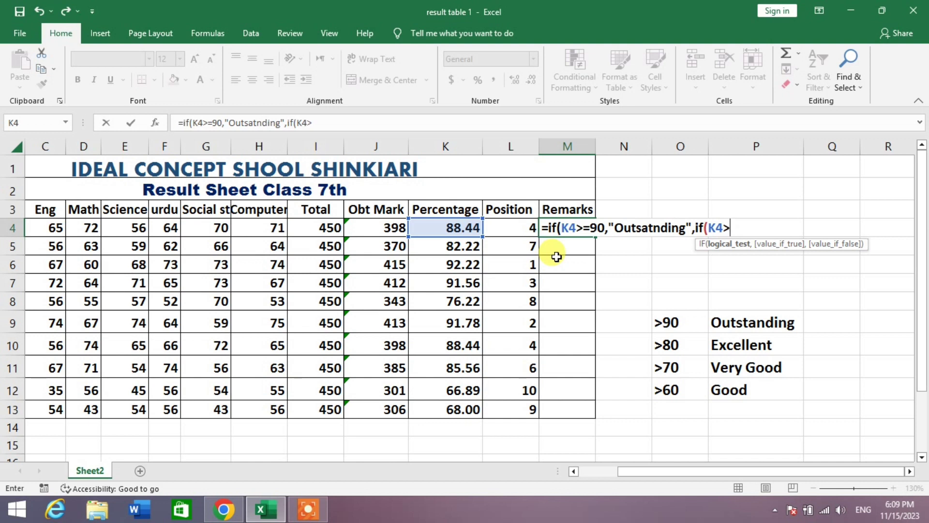
text(=80,")
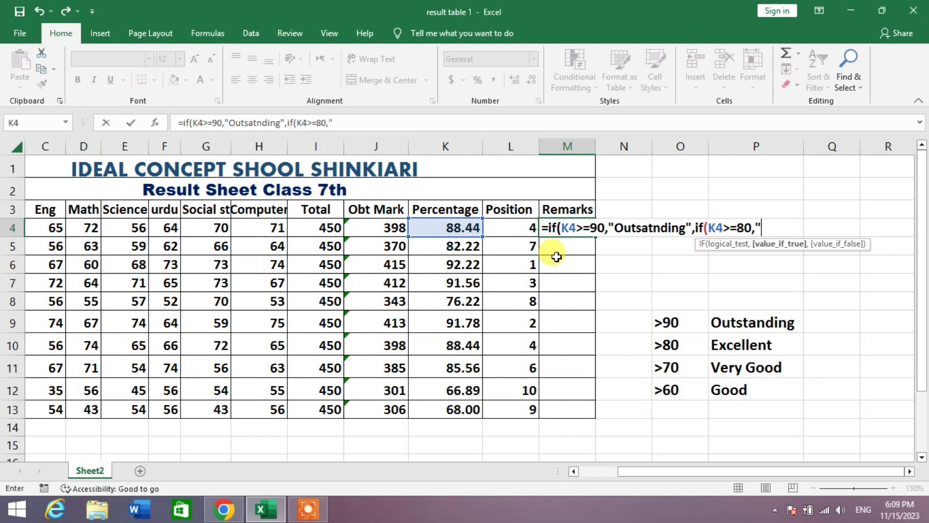
text(Excellent)
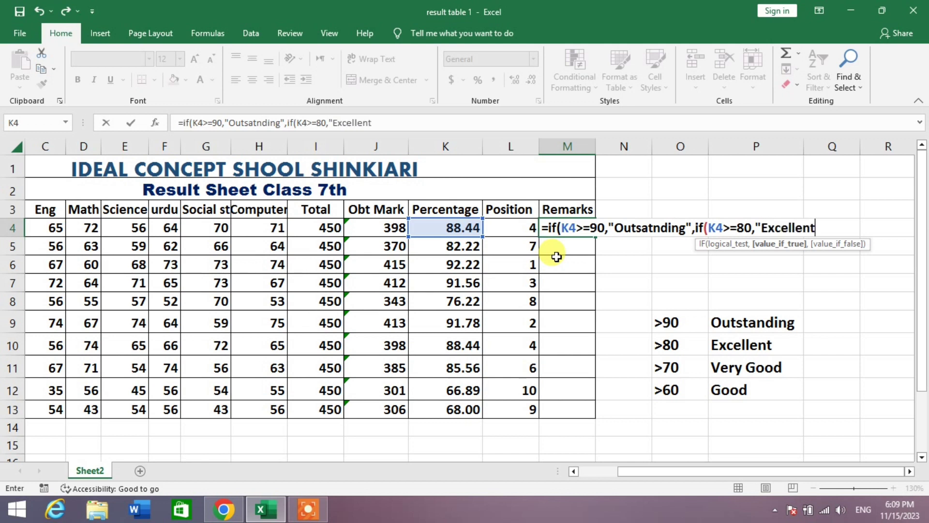
text(",if()
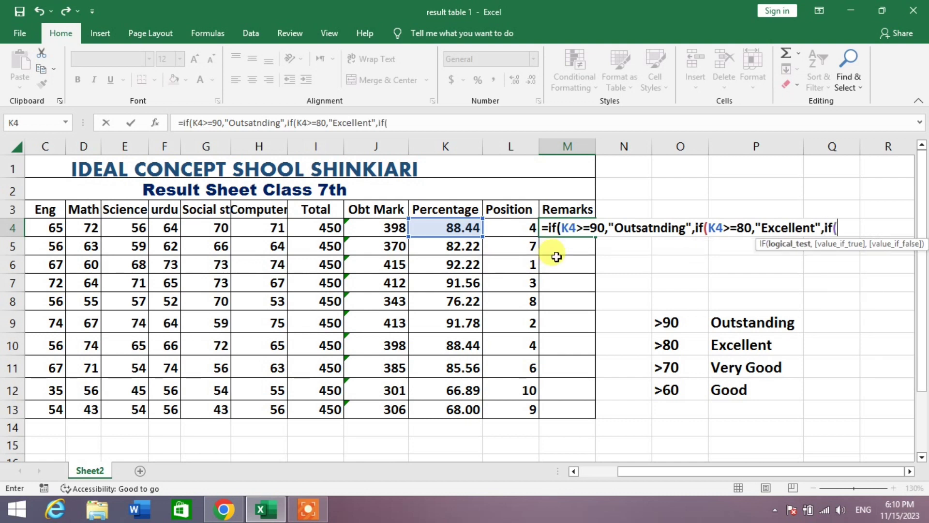
click(459, 228)
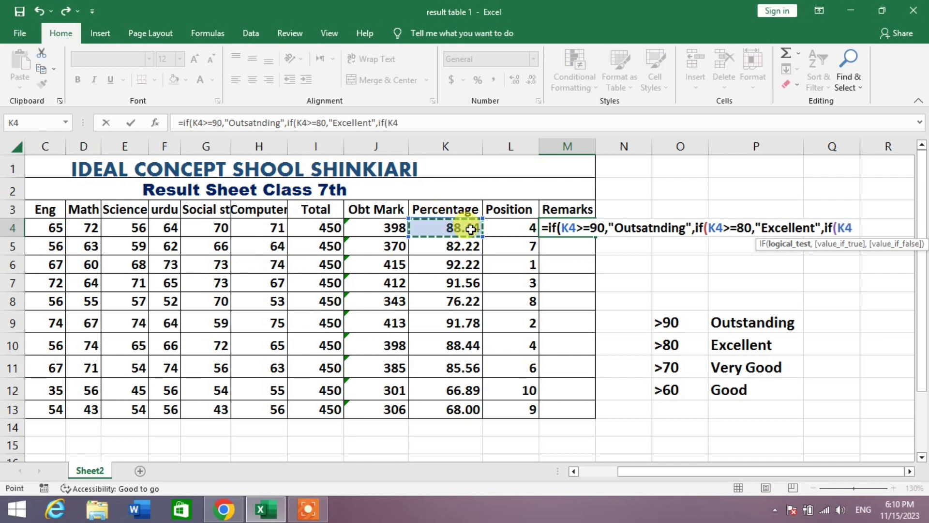
text(>=70,)
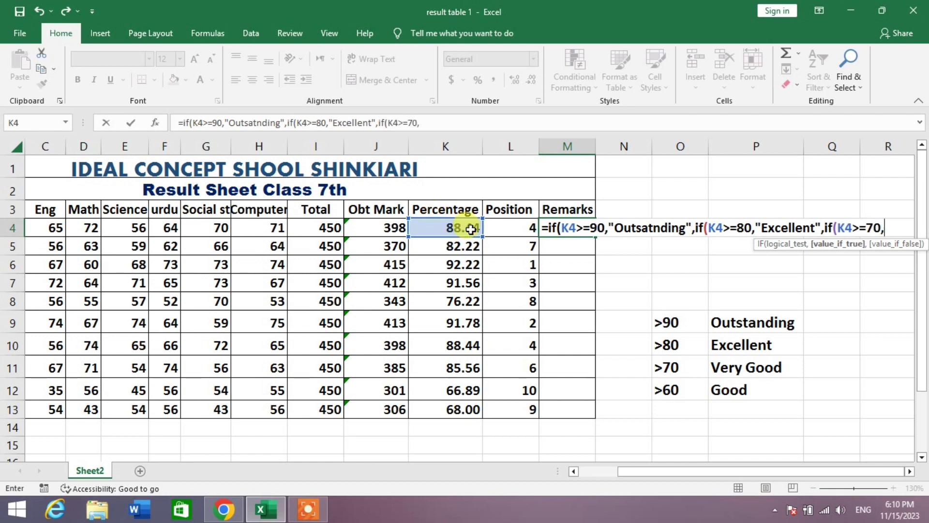
text("Very Good)
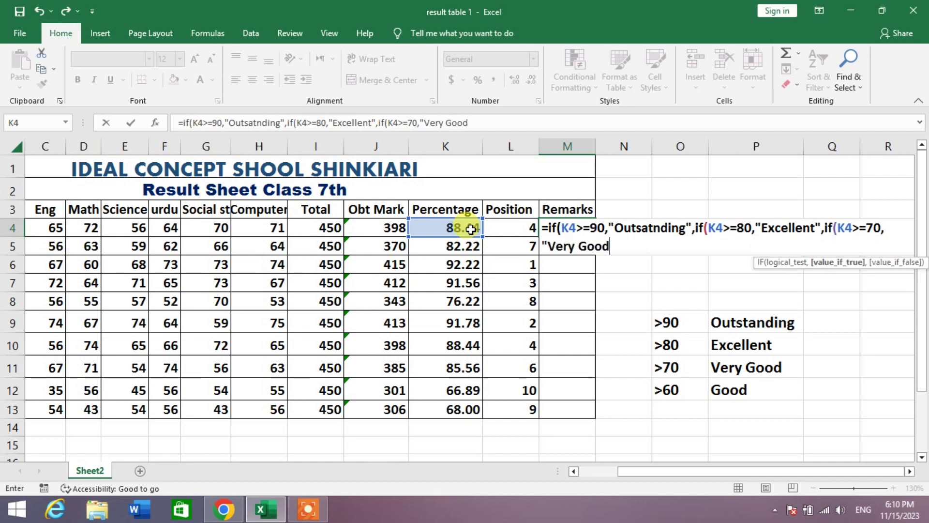
text(",if)
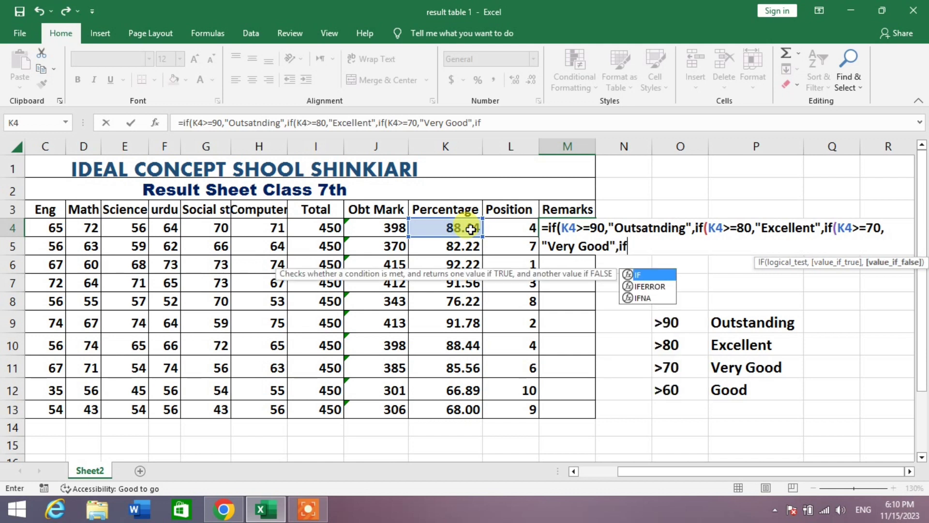
text(()
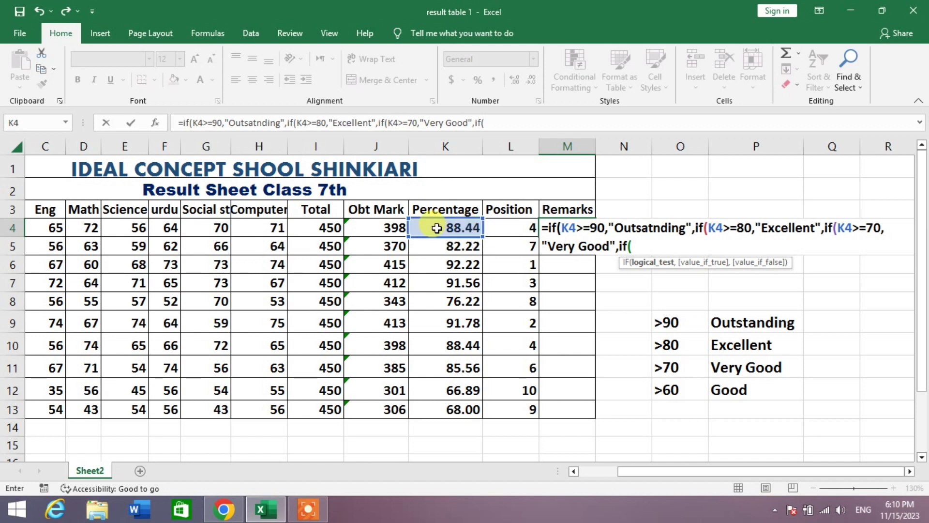
- Finish the formula with K4>=60 giving "Good", close all brackets, and enter it in M4
click(470, 229)
text(>)
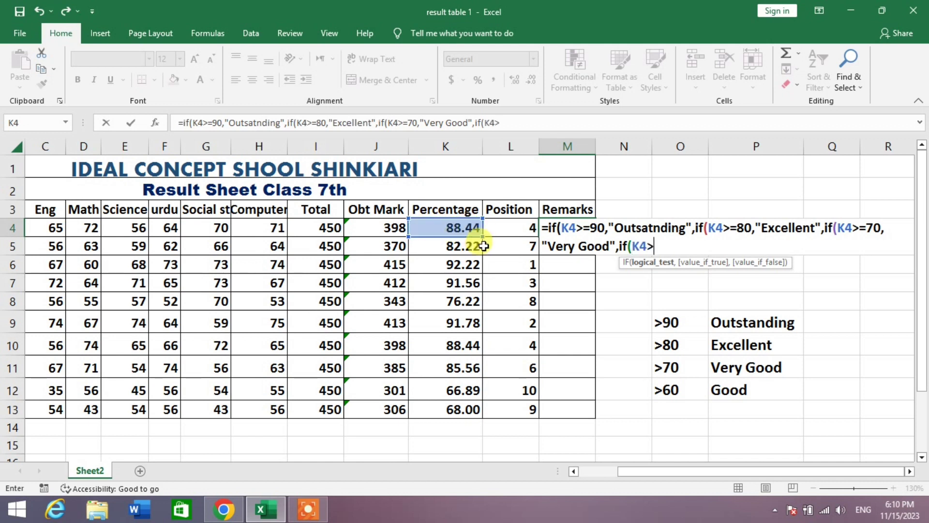
text(=60,")
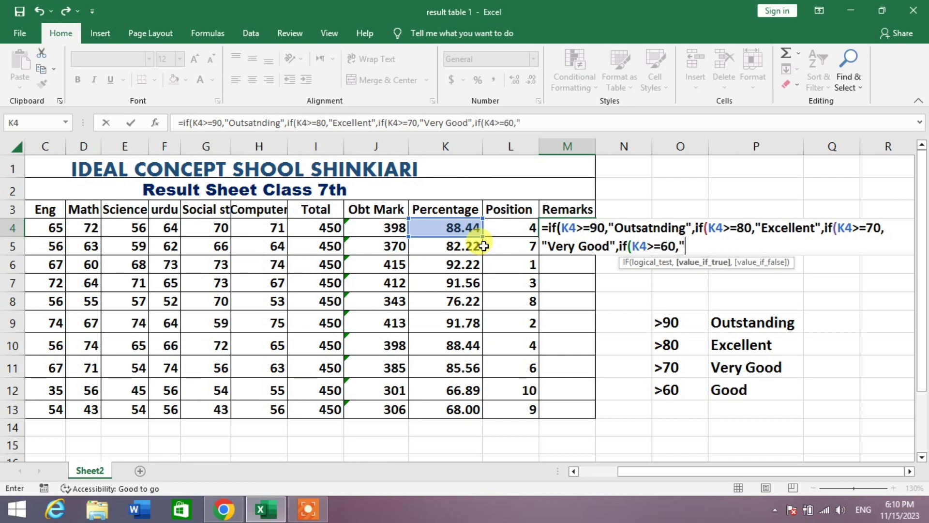
text(Good"))
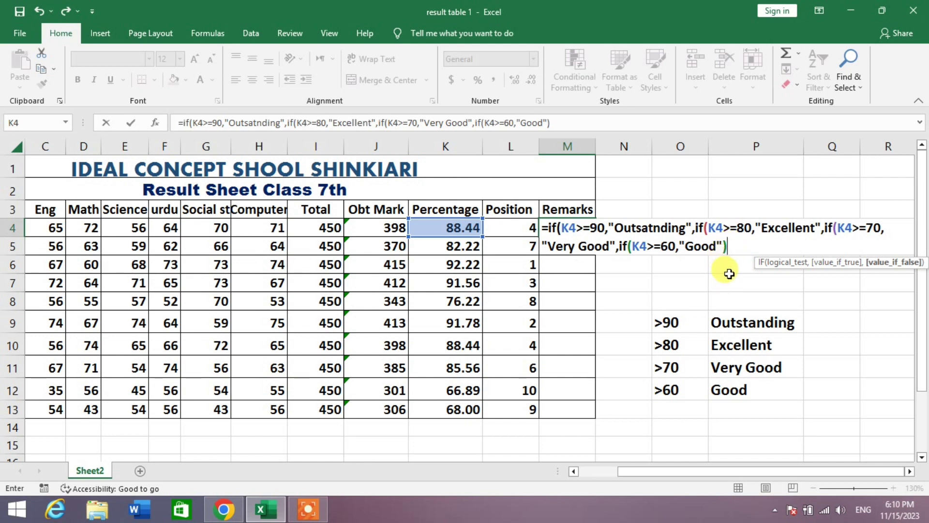
text())))
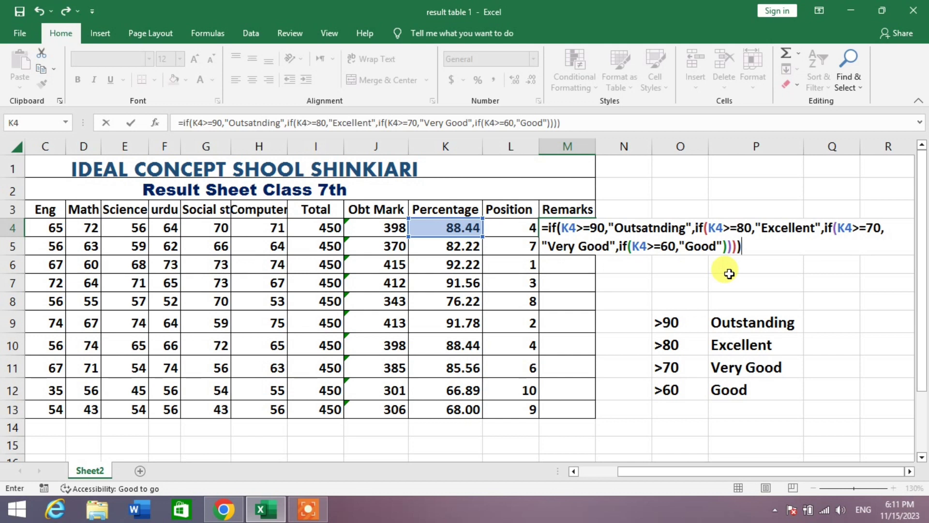
key(Return)
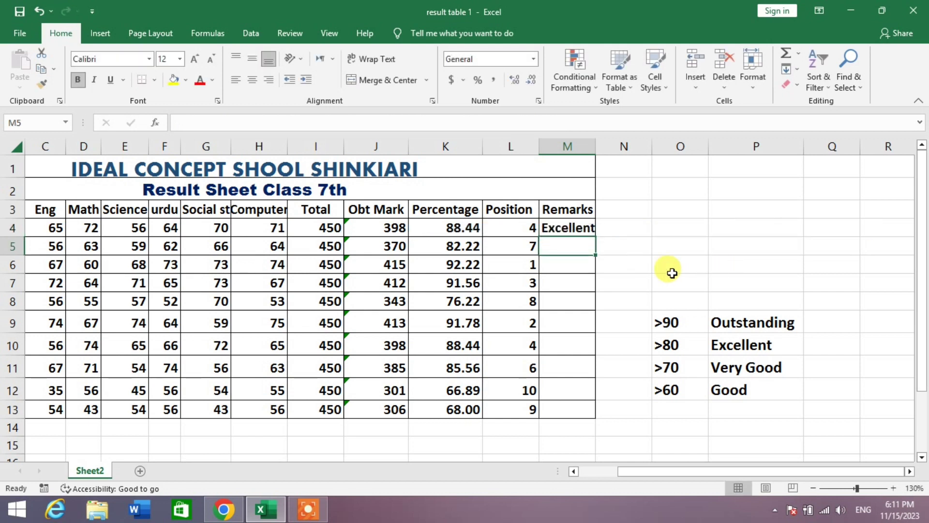
- Copy the M4 grading formula down through M13 and AutoFit the Remarks column width
click(576, 227)
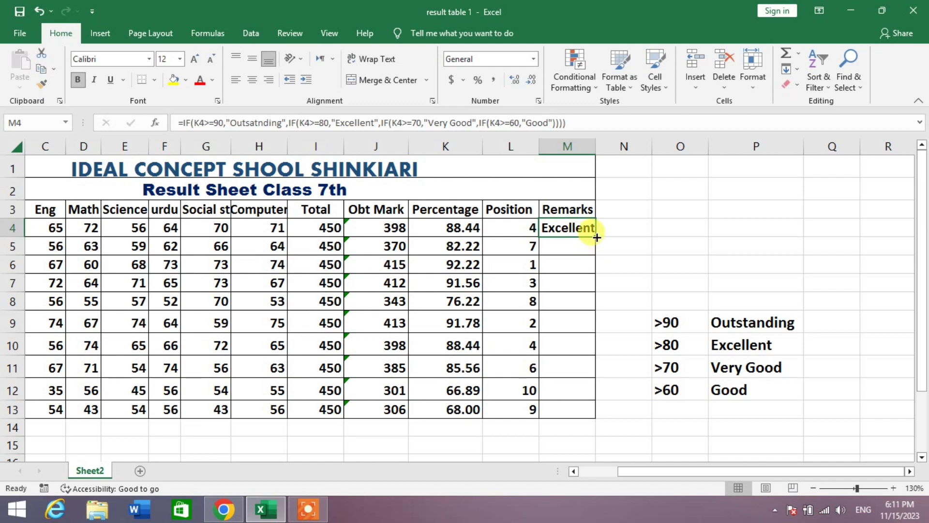
drag(596, 236, 591, 411)
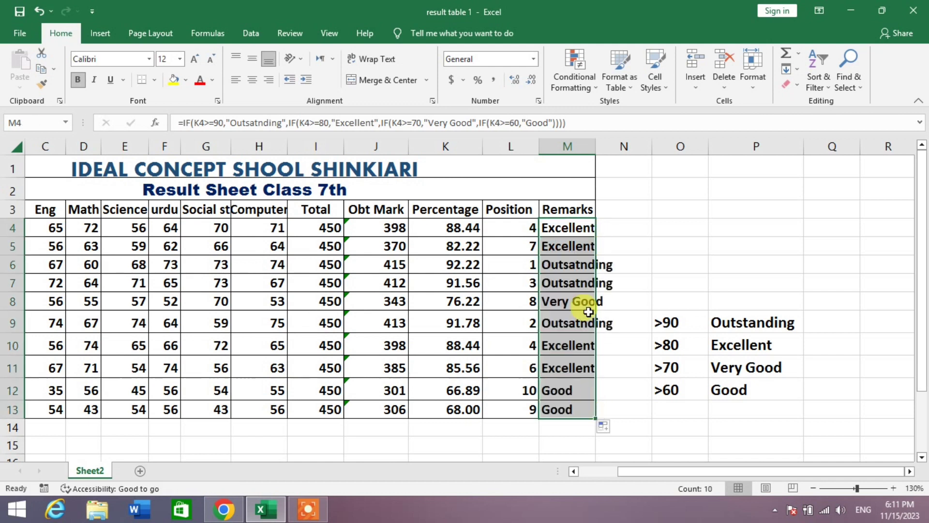
double_click(596, 147)
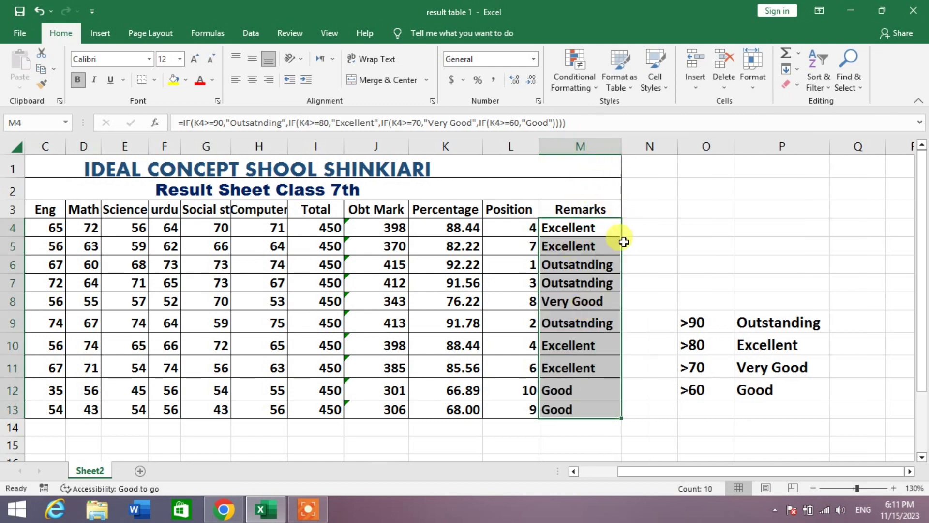